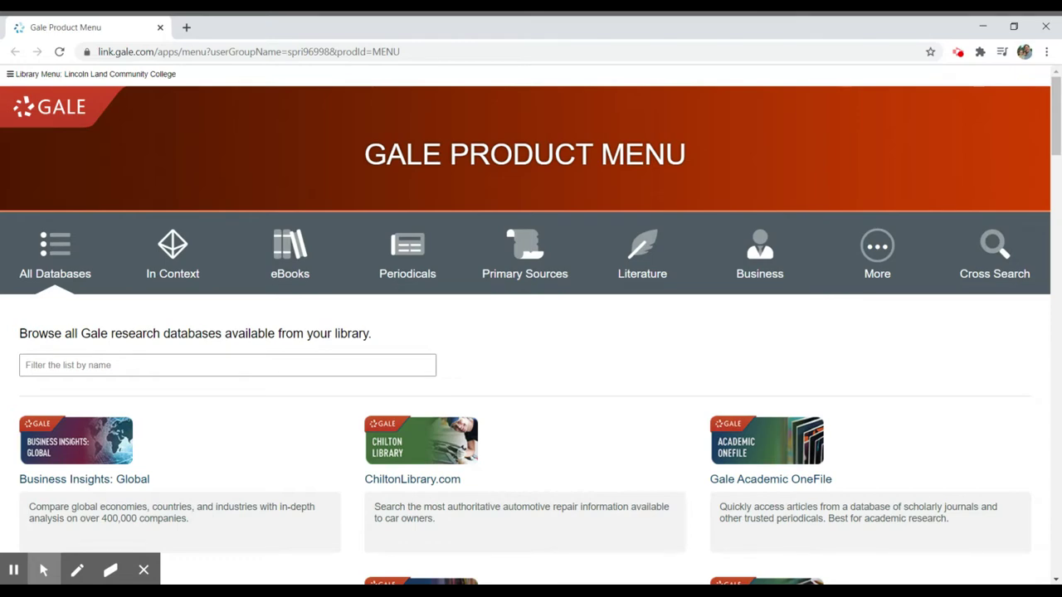
- Browse the list of all Gale databases and the resources in the In Context category
{"action": "scroll", "coordinate": [1047, 116], "scroll_direction": "down", "scroll_amount": 4}
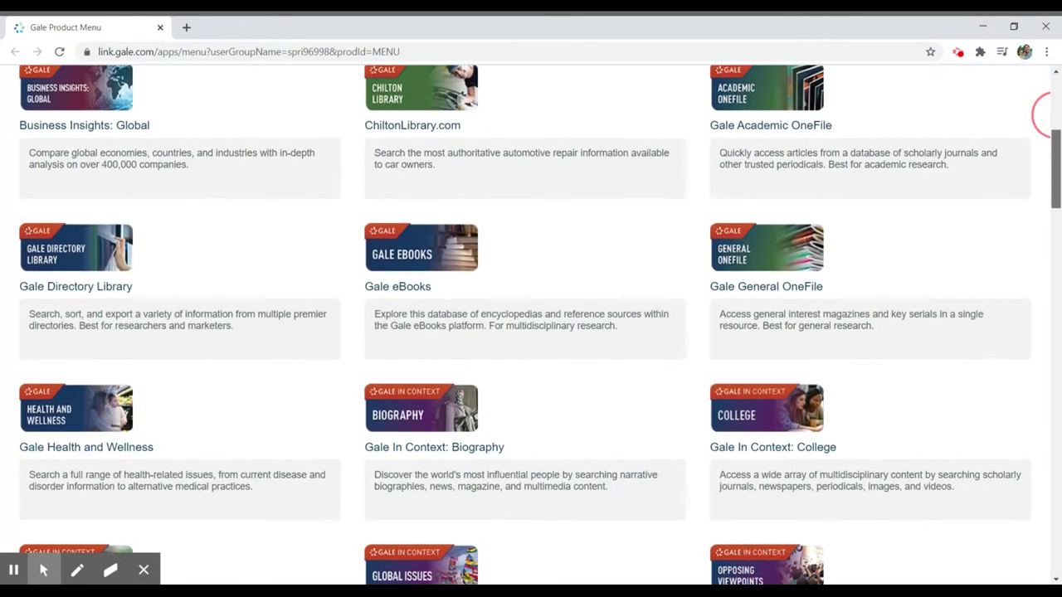
{"action": "scroll", "coordinate": [1042, 116], "scroll_direction": "down", "scroll_amount": 12}
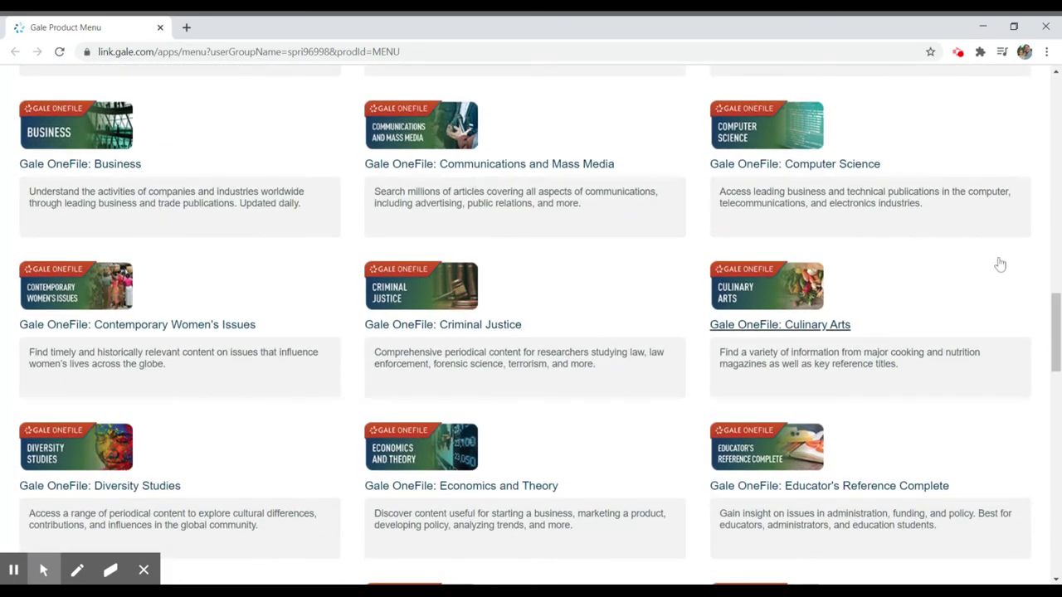
{"action": "left_click_drag", "start_coordinate": [1056, 317], "coordinate": [1058, 99]}
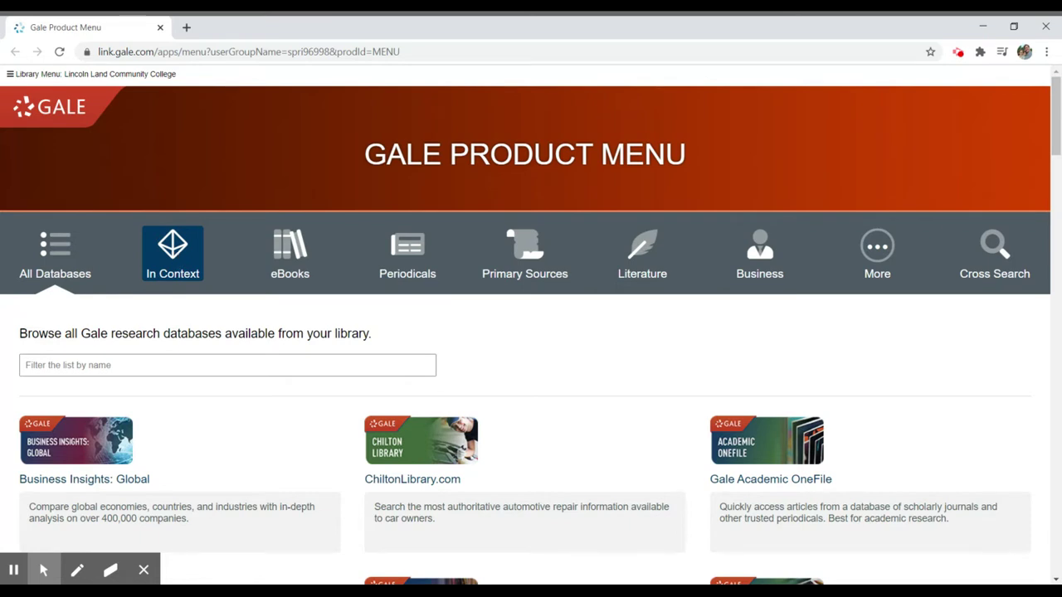
{"action": "left_click", "coordinate": [175, 263]}
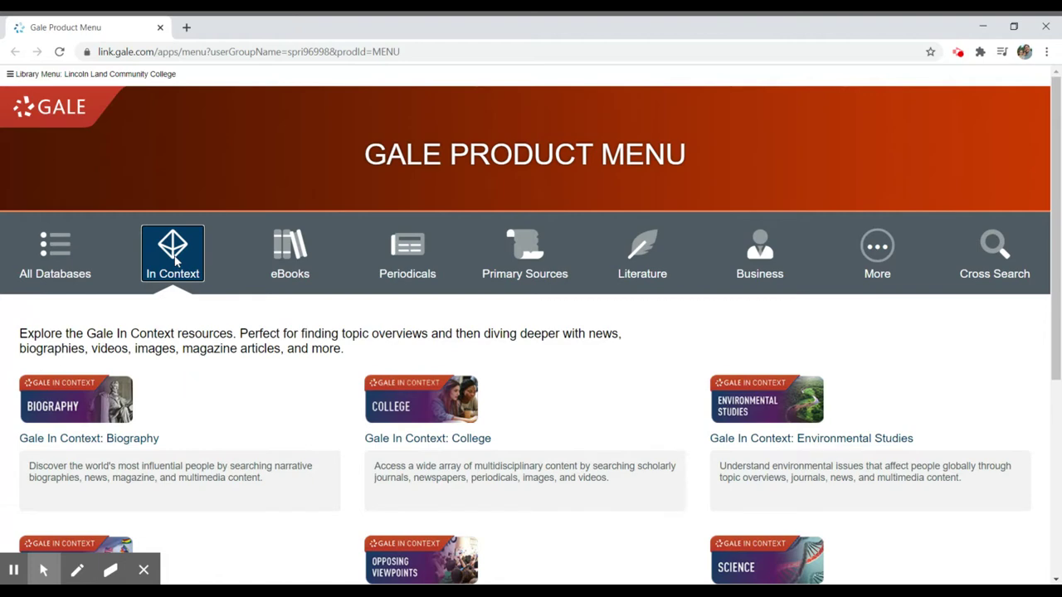
{"action": "scroll", "coordinate": [175, 262], "scroll_direction": "down", "scroll_amount": 2}
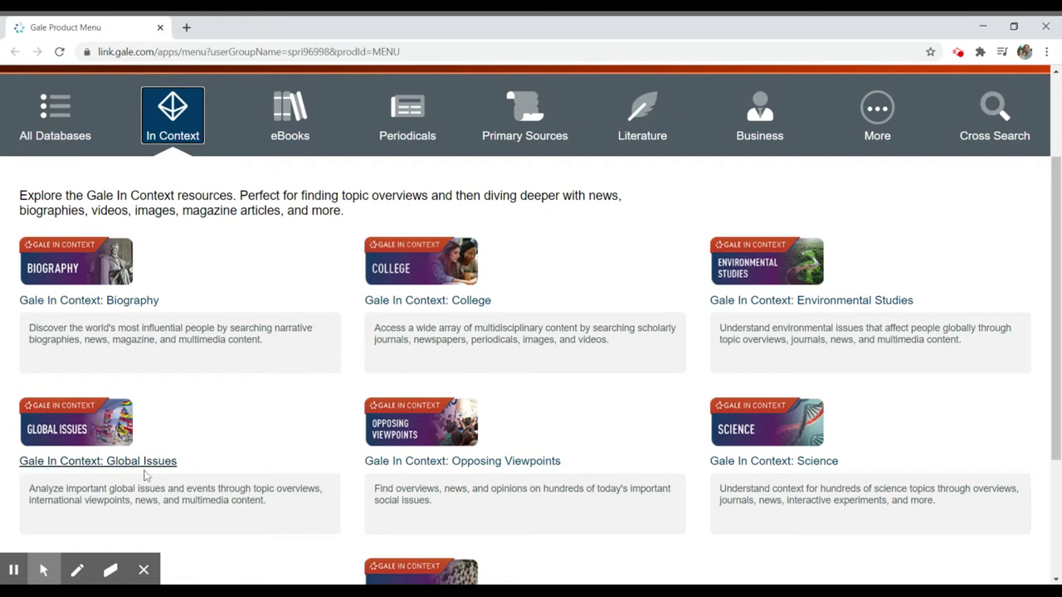
{"action": "scroll", "coordinate": [274, 402], "scroll_direction": "up", "scroll_amount": 1}
{"action": "scroll", "coordinate": [274, 401], "scroll_direction": "up", "scroll_amount": 2}
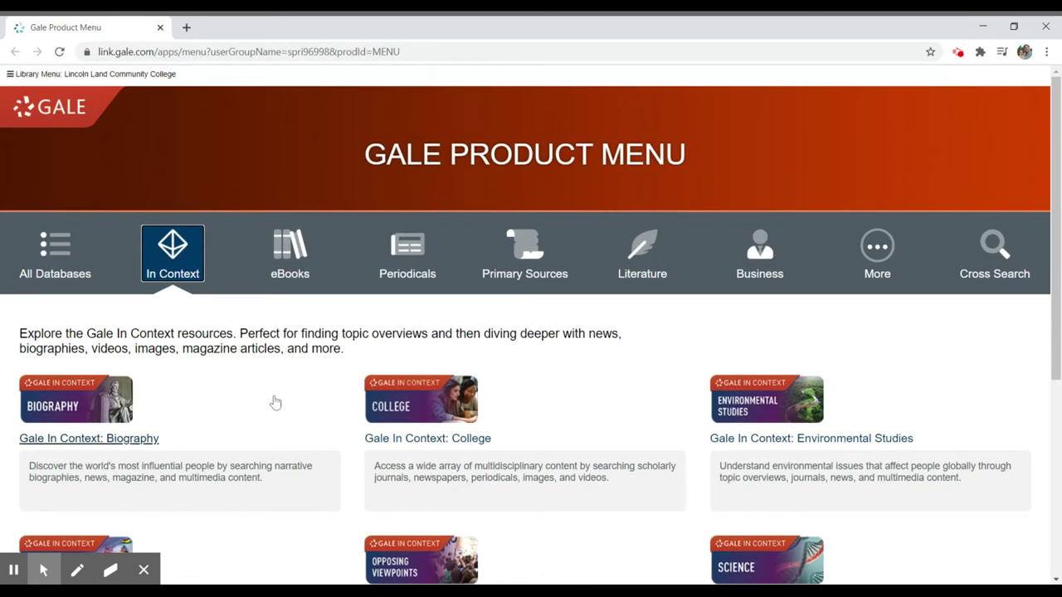
- View the eBooks category and look through the Periodicals databases
{"action": "left_click", "coordinate": [293, 267]}
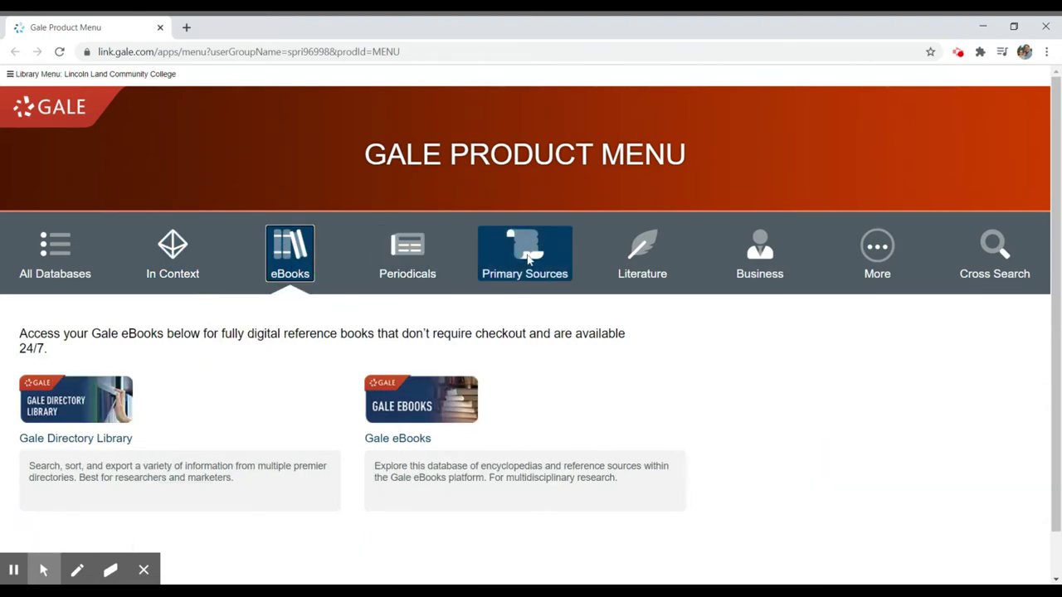
{"action": "left_click", "coordinate": [404, 263]}
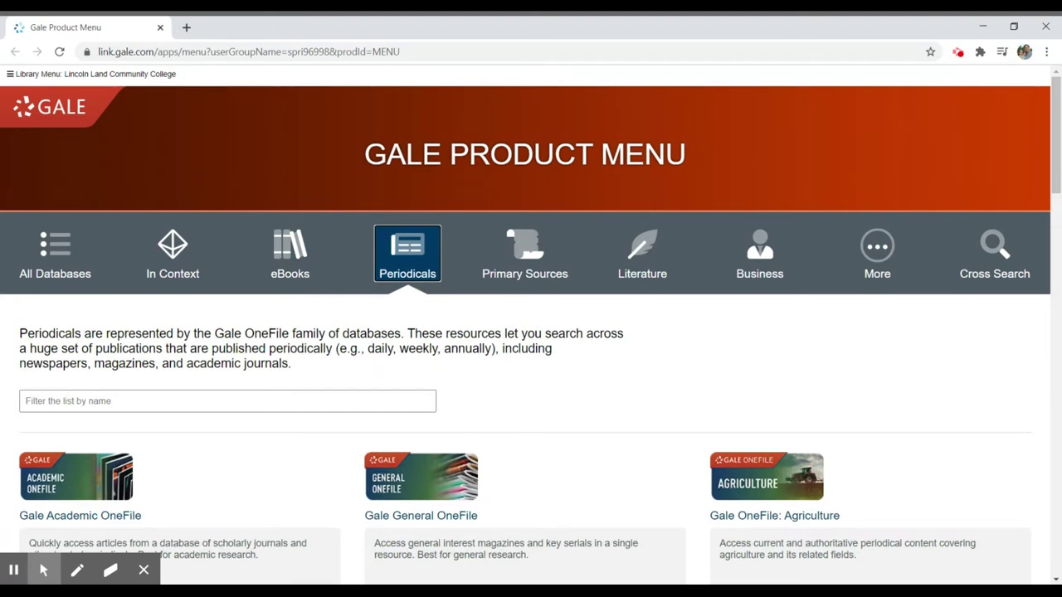
{"action": "scroll", "coordinate": [506, 365], "scroll_direction": "down", "scroll_amount": 3}
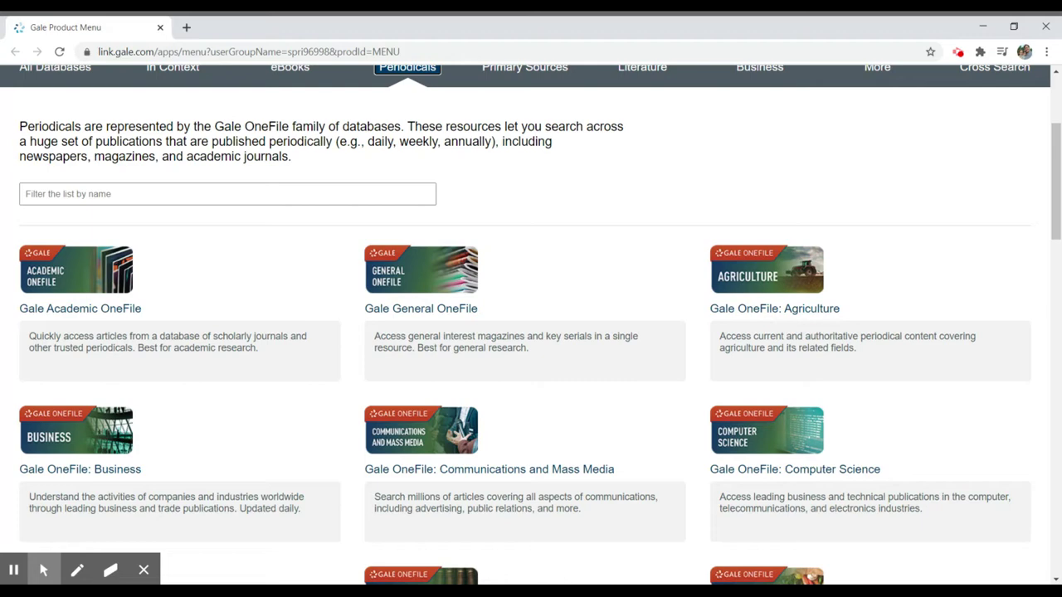
{"action": "scroll", "coordinate": [531, 324], "scroll_direction": "up", "scroll_amount": 3}
- Review the full database list again and open Gale OneFile: Agriculture from the Periodicals category
{"action": "left_click", "coordinate": [66, 200]}
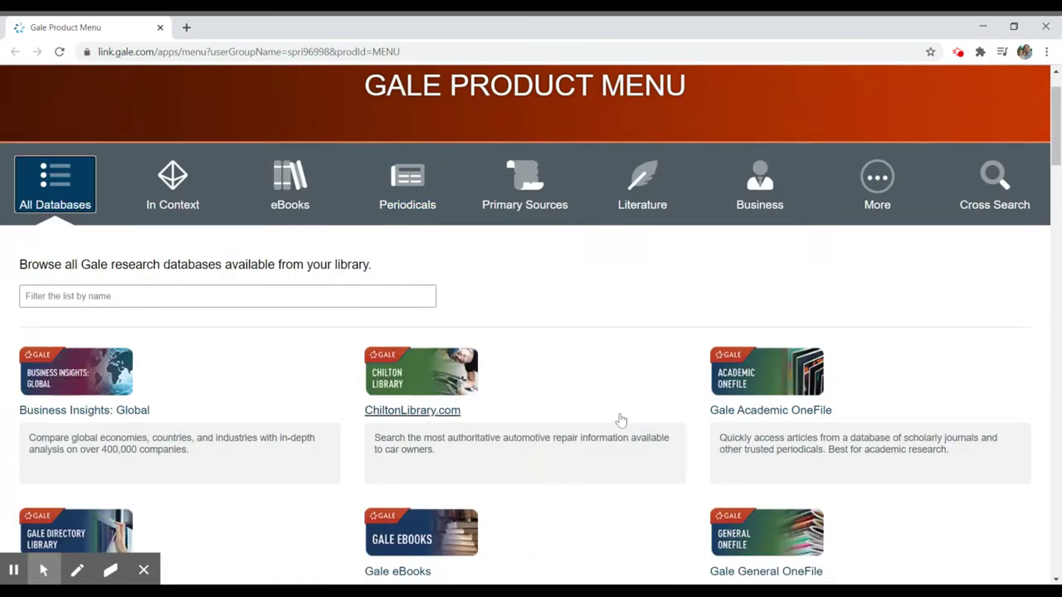
{"action": "scroll", "coordinate": [621, 420], "scroll_direction": "down", "scroll_amount": 6}
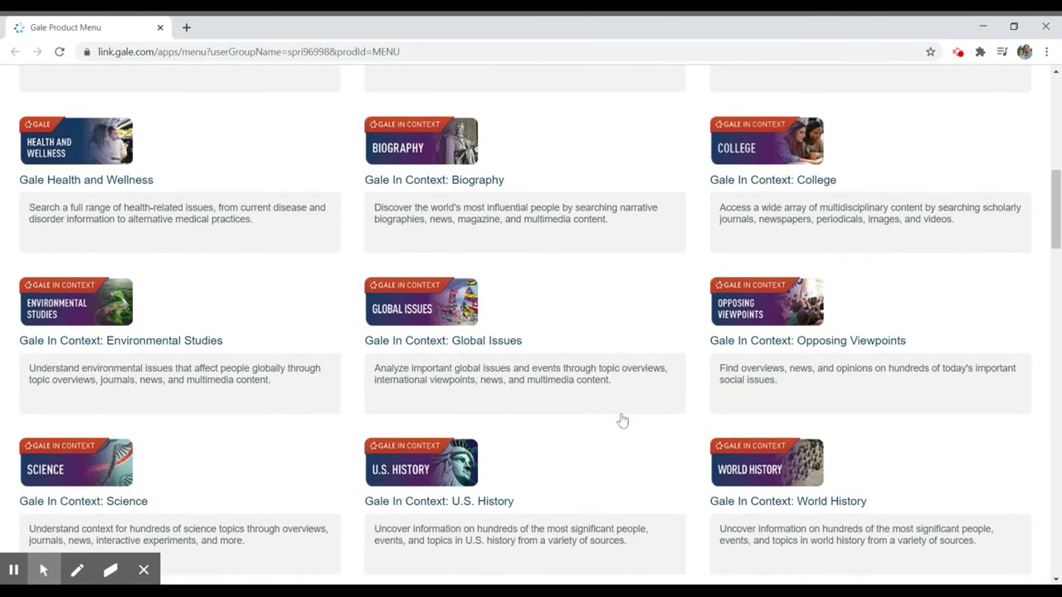
{"action": "scroll", "coordinate": [623, 421], "scroll_direction": "up", "scroll_amount": 6}
{"action": "left_click", "coordinate": [407, 184]}
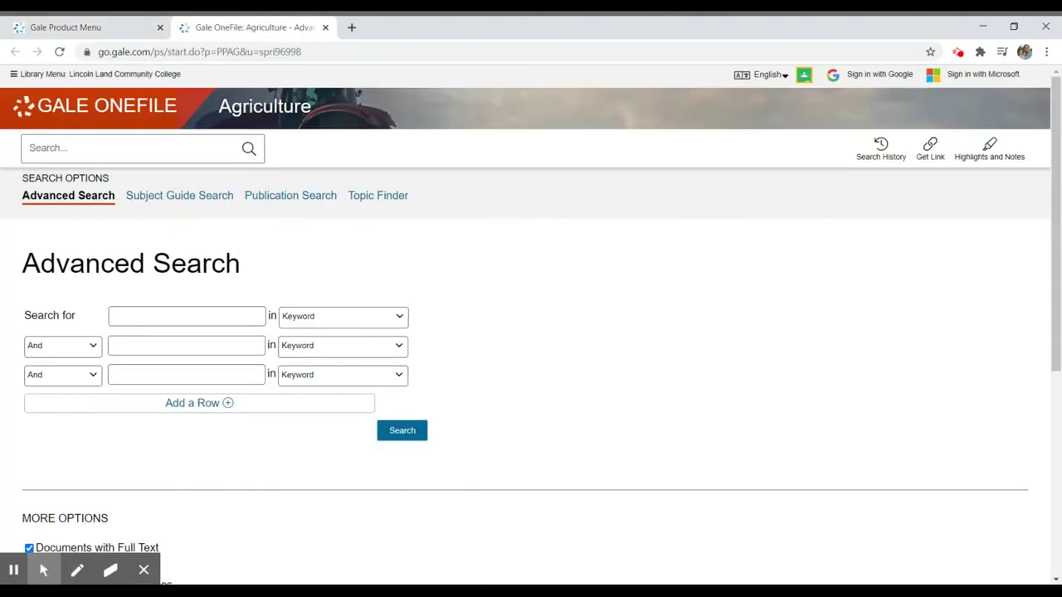
- Examine the three Advanced Search term boxes and the first row's search field choices
{"action": "left_click", "coordinate": [199, 318]}
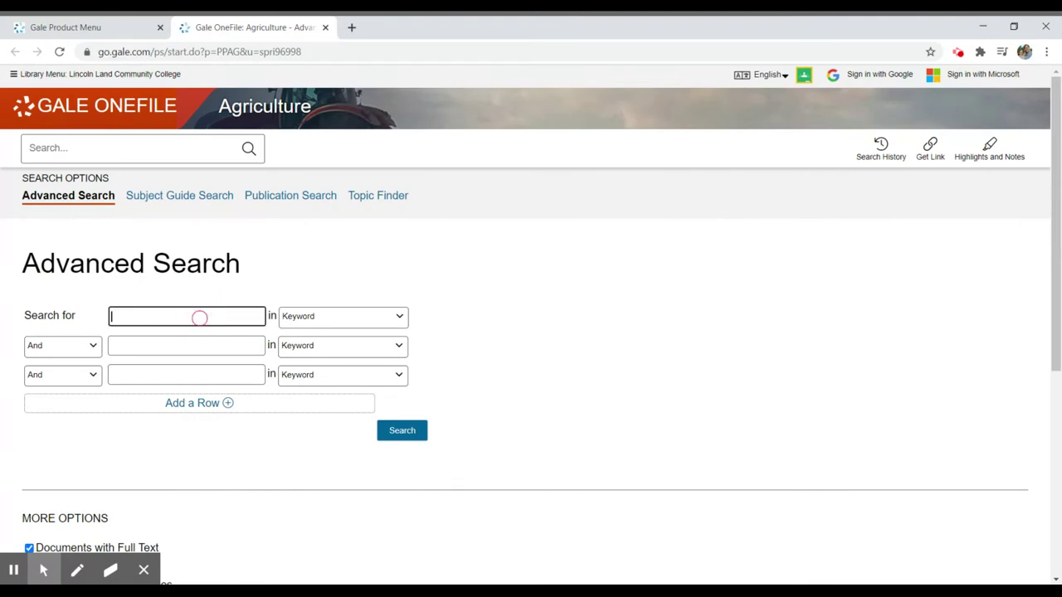
{"action": "left_click", "coordinate": [197, 346]}
{"action": "left_click", "coordinate": [199, 375]}
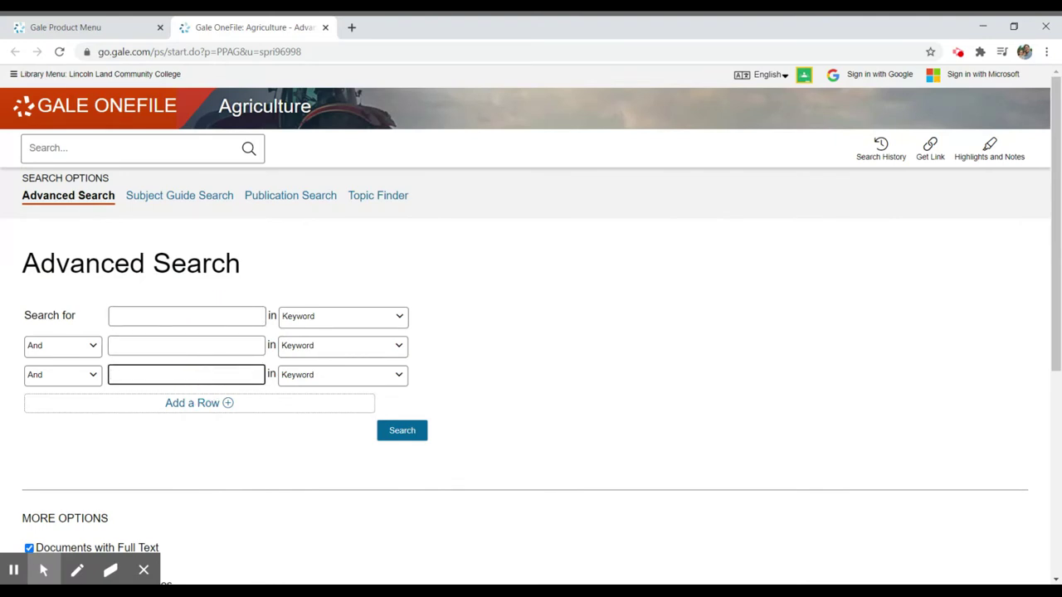
{"action": "left_click", "coordinate": [203, 317]}
{"action": "left_click", "coordinate": [357, 325]}
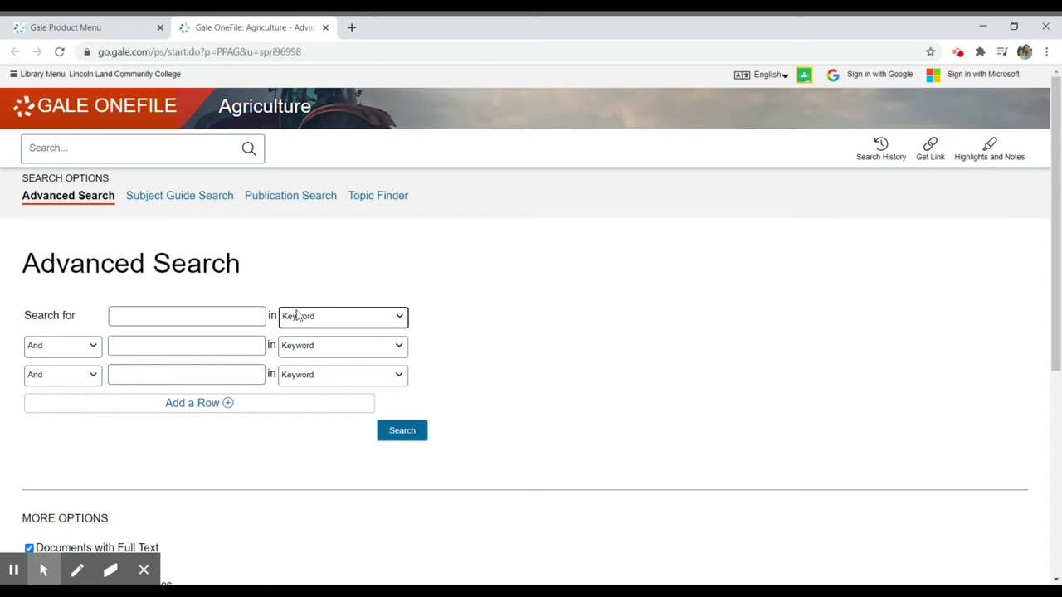
{"action": "key", "text": "shift+Tab"}
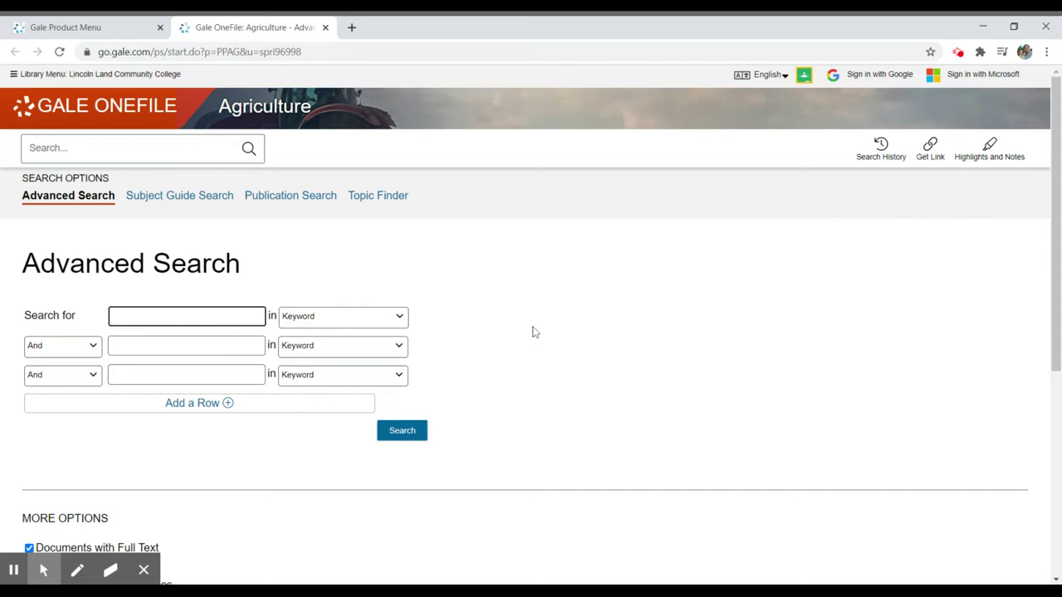
- Examine the additional search limits, including peer-reviewed journals and document type
{"action": "scroll", "coordinate": [534, 332], "scroll_direction": "down", "scroll_amount": 3}
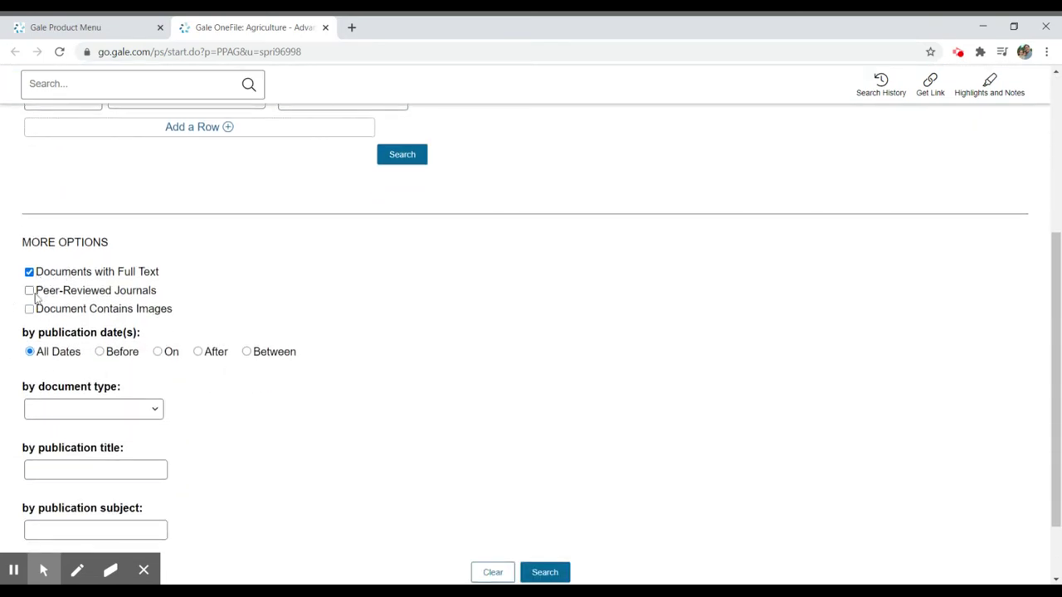
{"action": "left_click", "coordinate": [30, 293]}
{"action": "left_click", "coordinate": [81, 410]}
{"action": "scroll", "coordinate": [280, 384], "scroll_direction": "up", "scroll_amount": 4}
- Run a keyword search for the suggested phrase "soil erosion"
{"action": "left_click", "coordinate": [220, 315]}
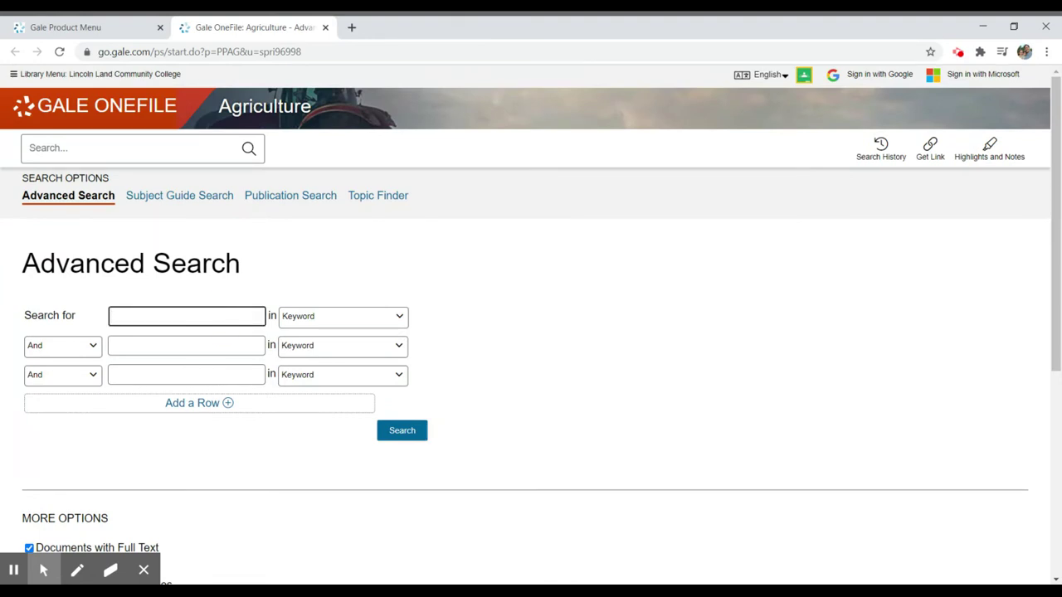
{"action": "type", "text": "soil"}
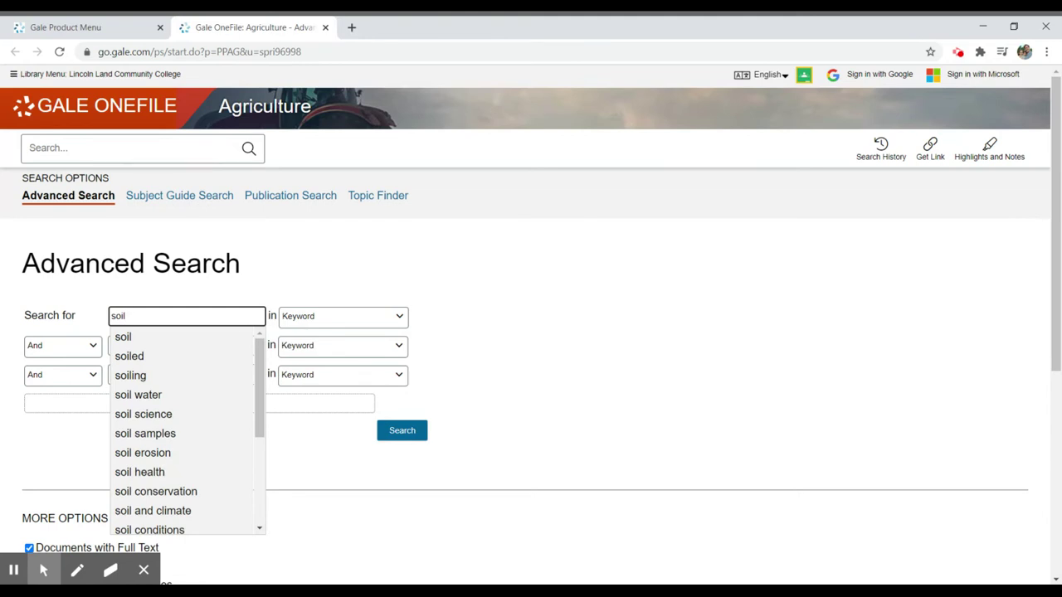
{"action": "left_click", "coordinate": [204, 453]}
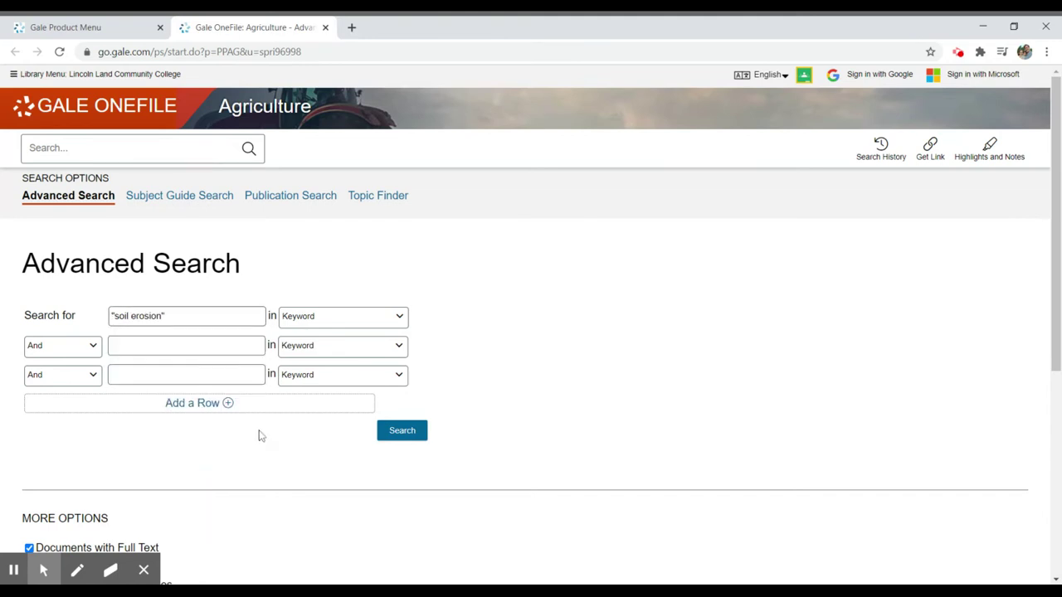
{"action": "left_click", "coordinate": [401, 431]}
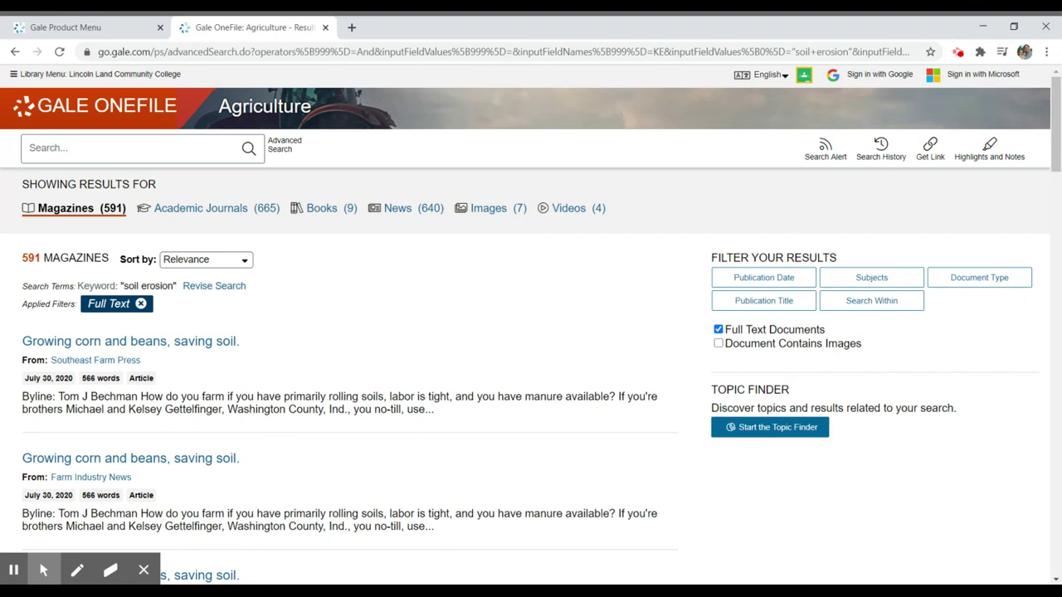
- Check the Books results and show the Academic Journals results for the soil erosion search
{"action": "left_click", "coordinate": [193, 210]}
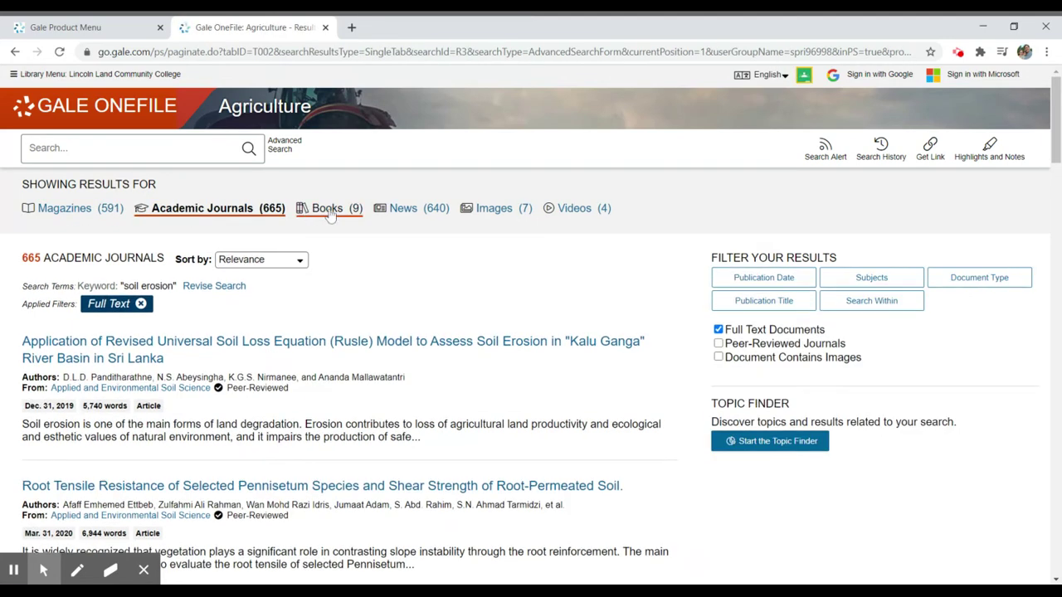
{"action": "left_click", "coordinate": [330, 212]}
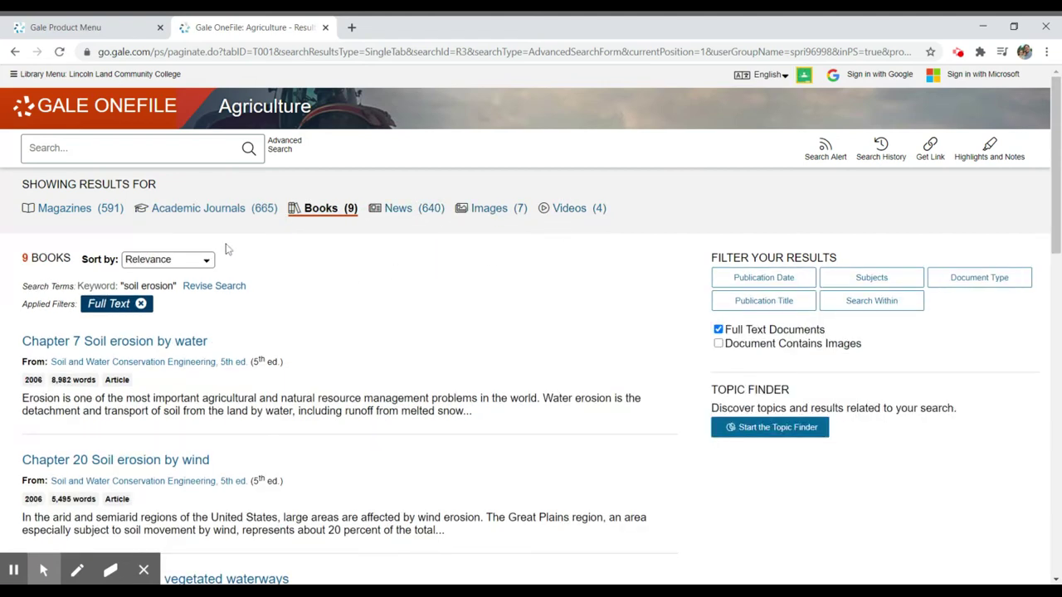
{"action": "left_click", "coordinate": [184, 209]}
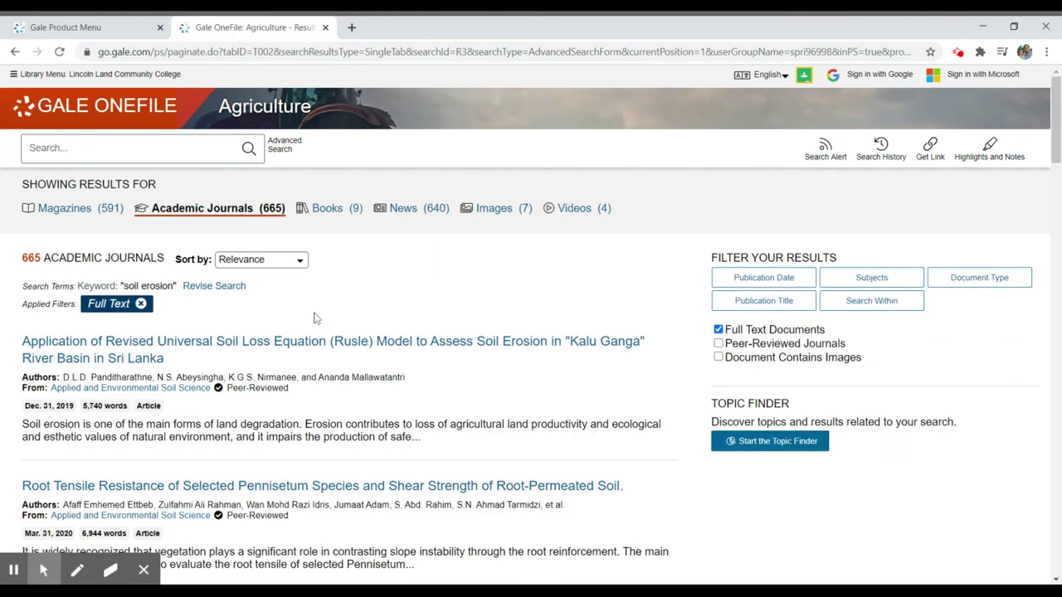
- Open the article "Root Tensile Resistance of Selected Pennisetum Species and Shear Strength of Root-Permeated Soil" and skim it through to its references
{"action": "scroll", "coordinate": [315, 319], "scroll_direction": "down", "scroll_amount": 2}
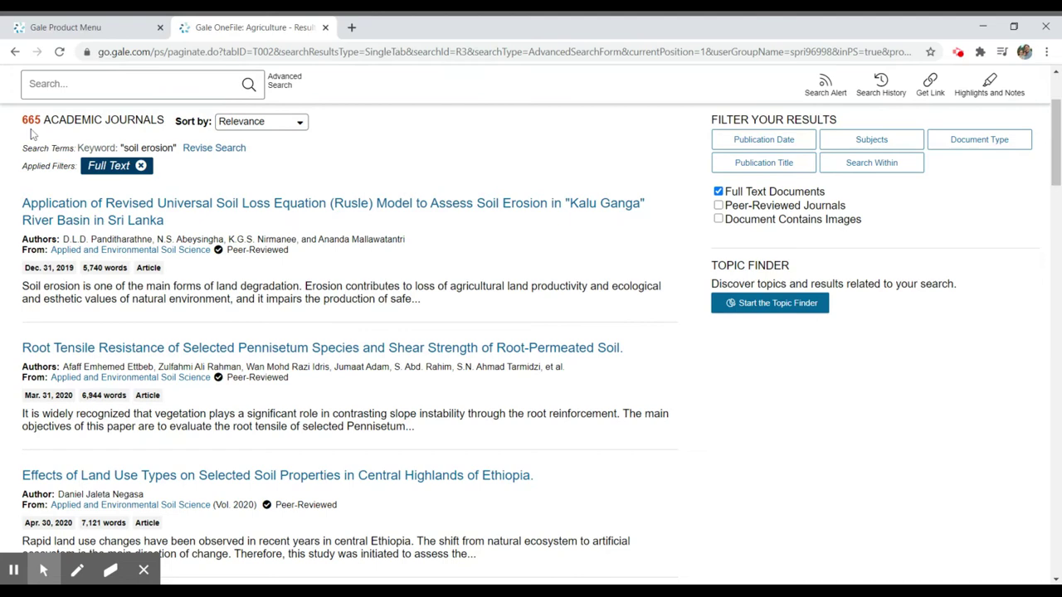
{"action": "scroll", "coordinate": [220, 214], "scroll_direction": "down", "scroll_amount": 1}
{"action": "scroll", "coordinate": [220, 214], "scroll_direction": "down", "scroll_amount": 2}
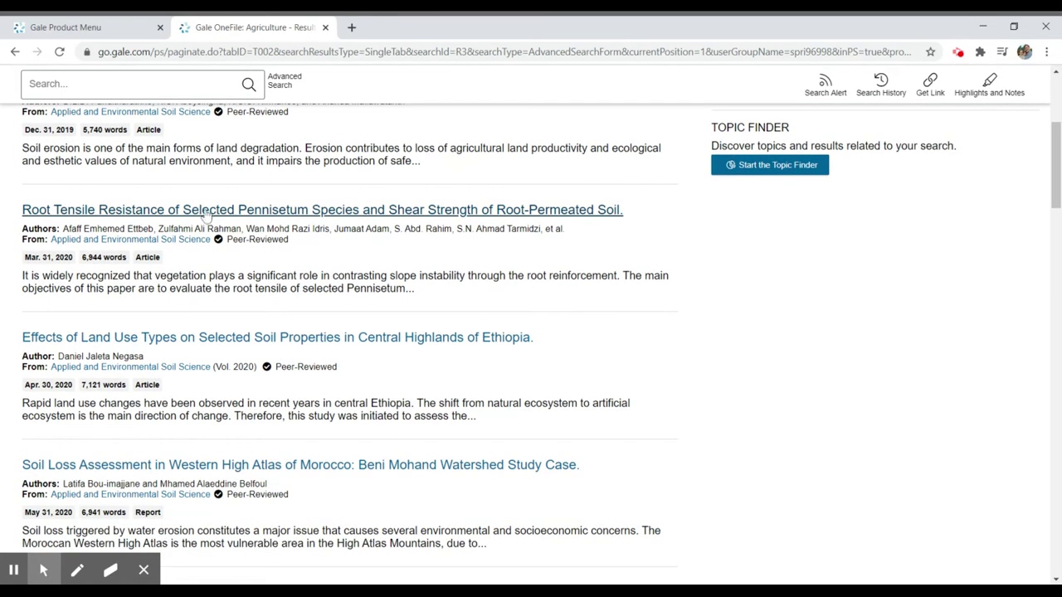
{"action": "left_click", "coordinate": [206, 213]}
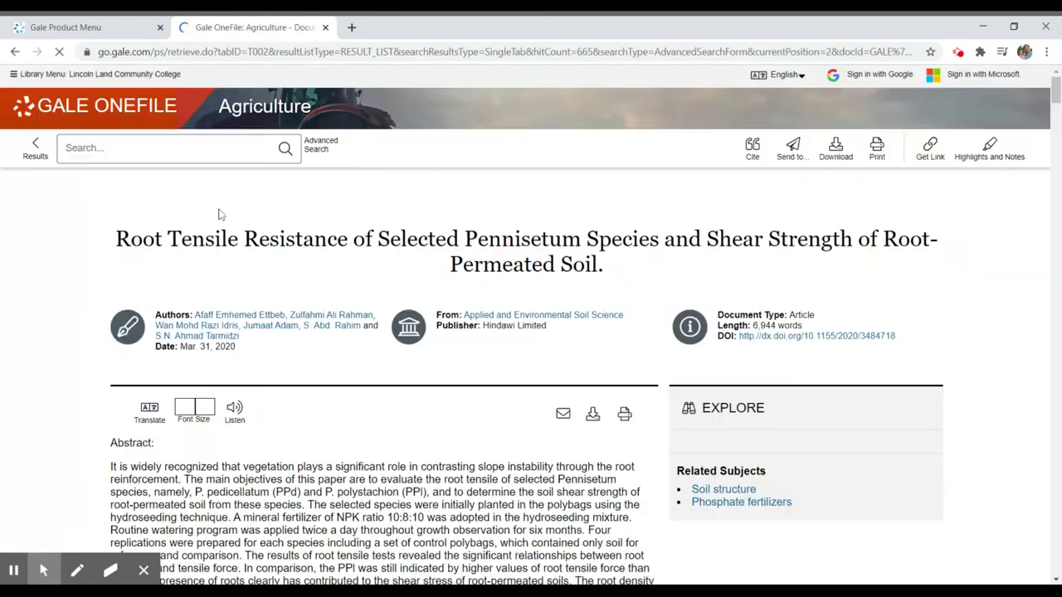
{"action": "scroll", "coordinate": [328, 313], "scroll_direction": "down", "scroll_amount": 6}
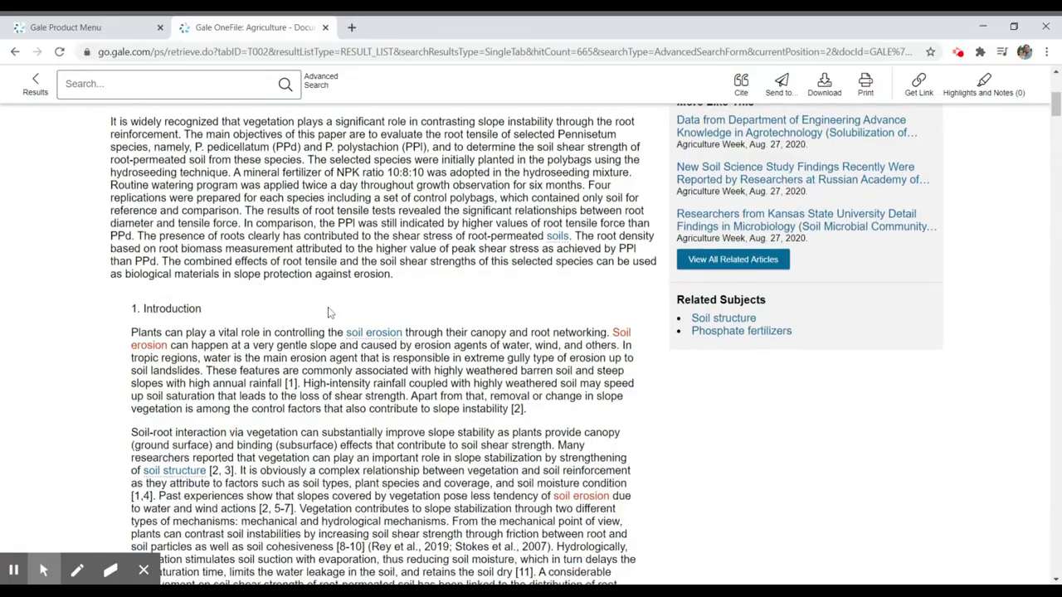
{"action": "left_click", "coordinate": [1056, 106]}
{"action": "left_click_drag", "start_coordinate": [1056, 106], "coordinate": [1057, 469]}
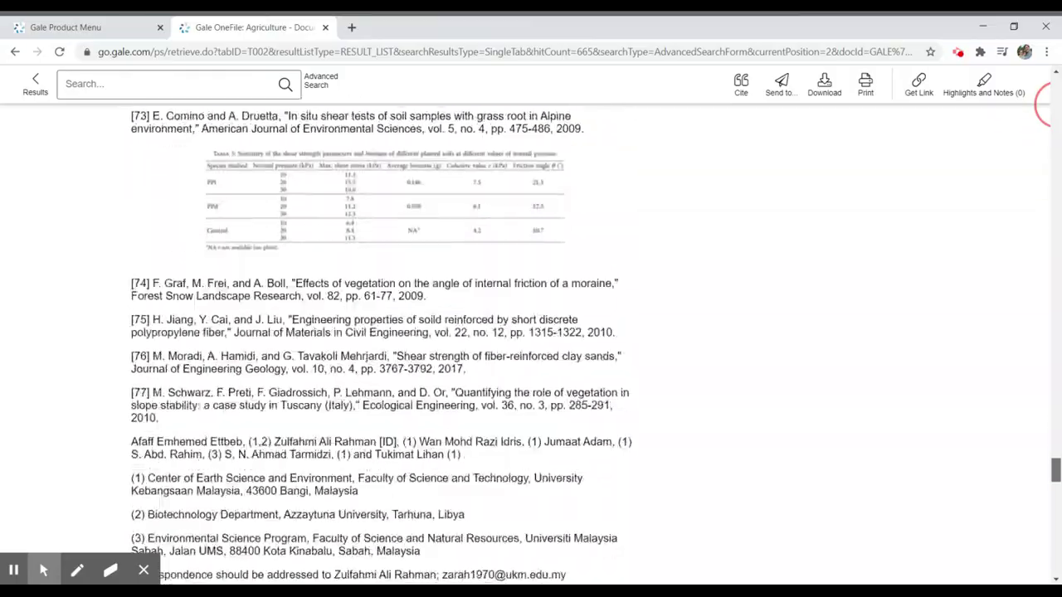
{"action": "left_click", "coordinate": [1054, 105]}
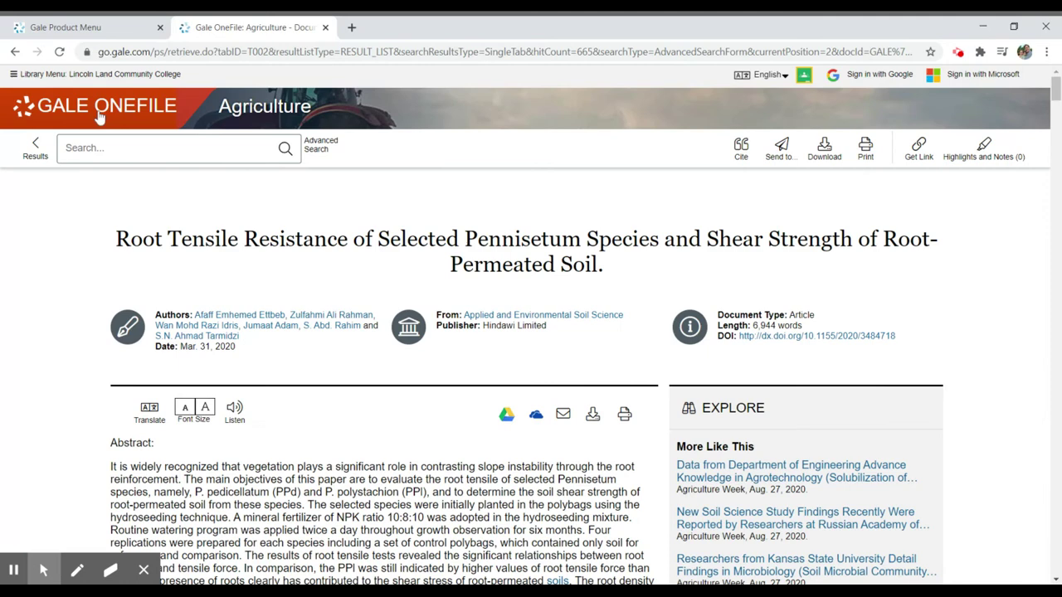
- Return to the academic journal results and filter them by the subject Runoff
{"action": "left_click", "coordinate": [36, 149]}
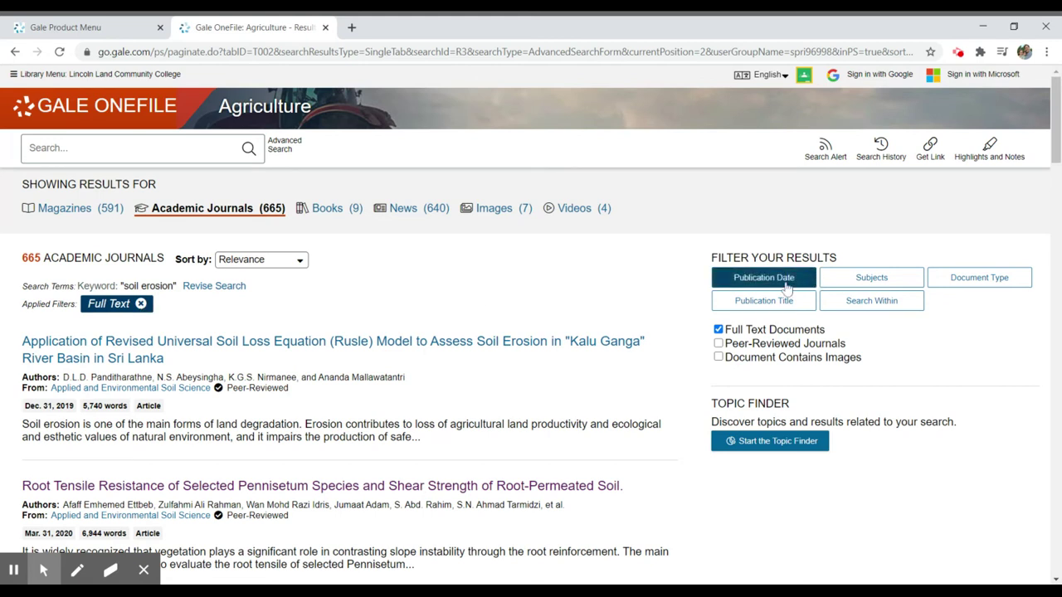
{"action": "left_click", "coordinate": [886, 284]}
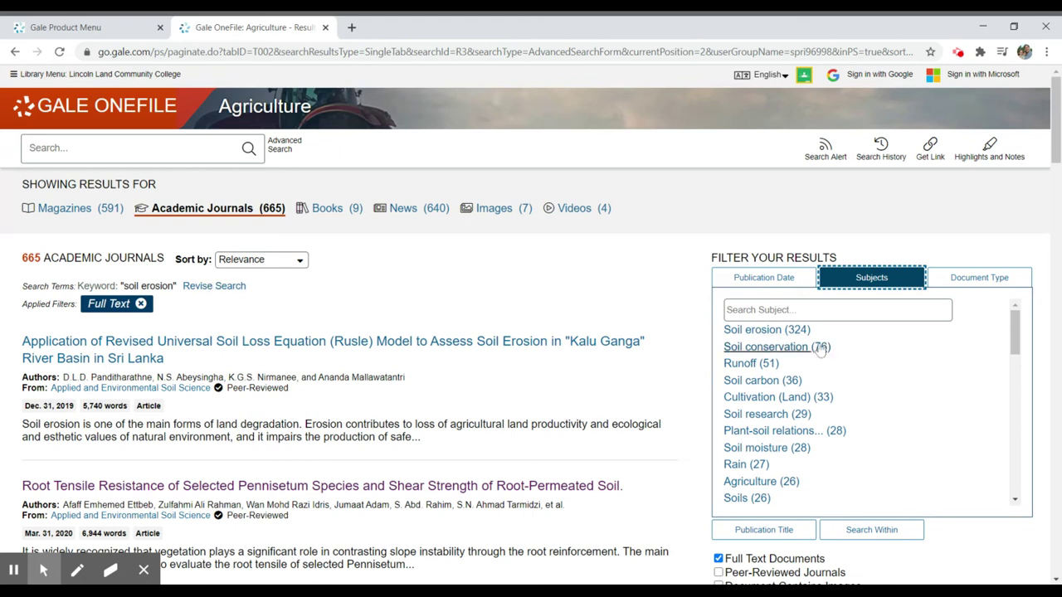
{"action": "left_click", "coordinate": [745, 365]}
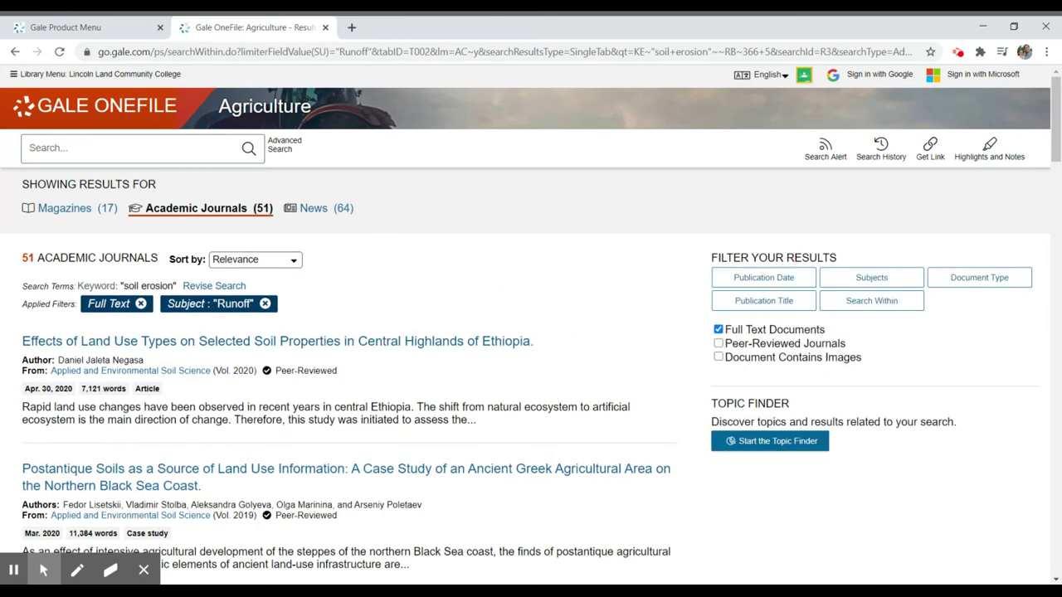
{"action": "double_click", "coordinate": [27, 258]}
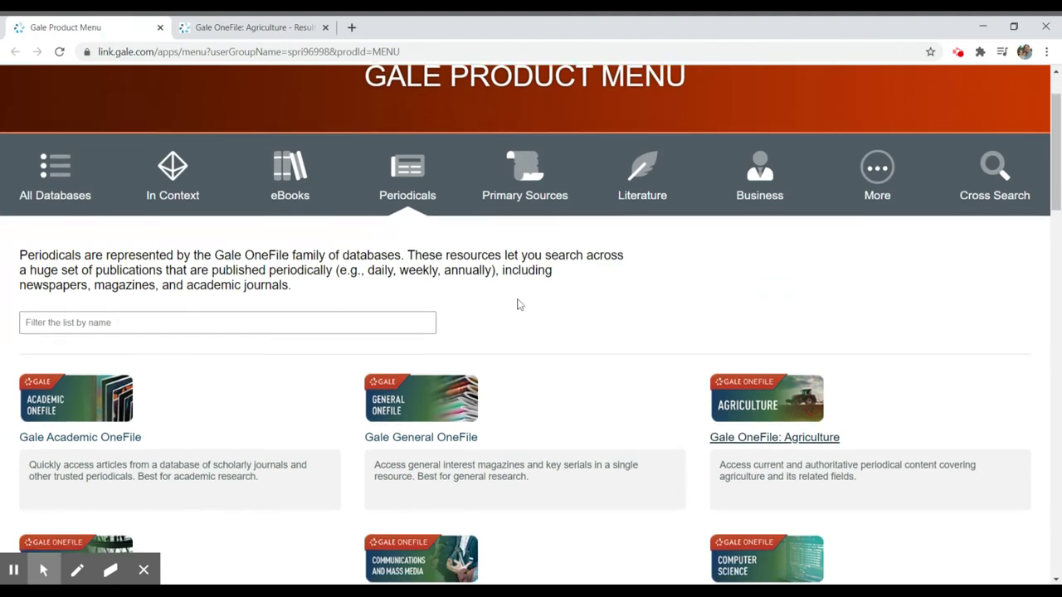
- Return to the Gale Product Menu and browse the Periodicals databases
{"action": "scroll", "coordinate": [519, 305], "scroll_direction": "down", "scroll_amount": 3}
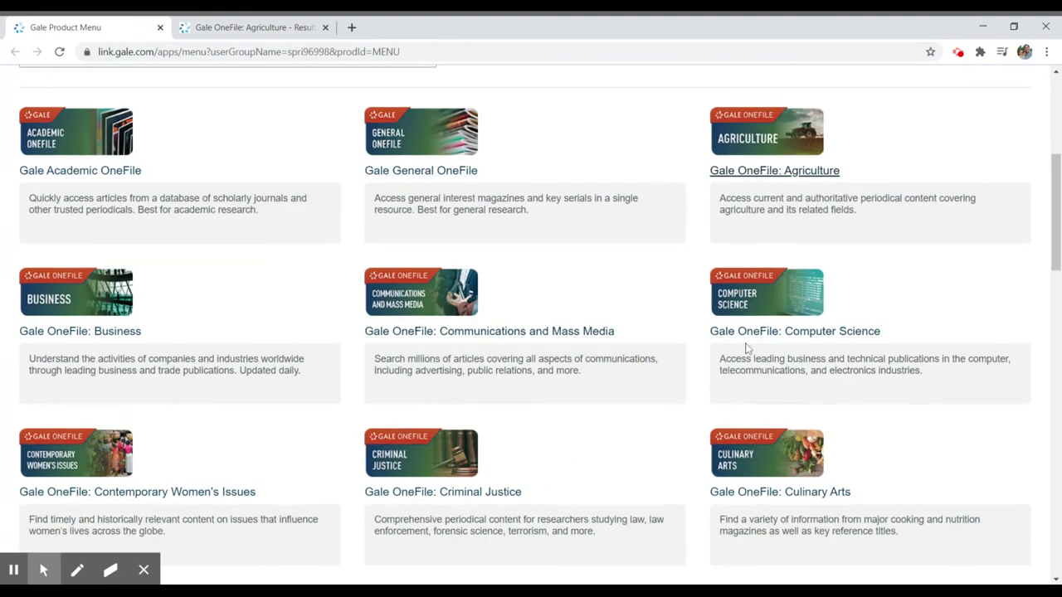